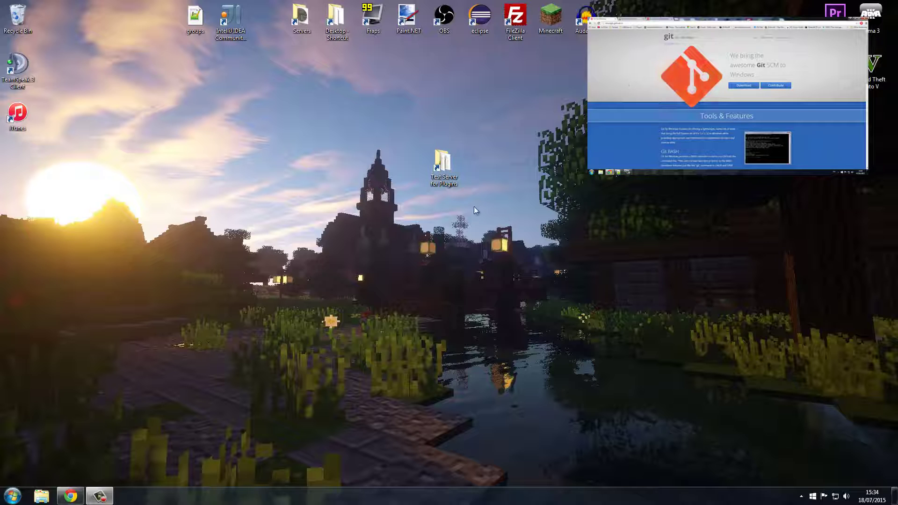
Open the 'Test Server for Plugins' folder from its desktop shortcut
double_click(453, 185)
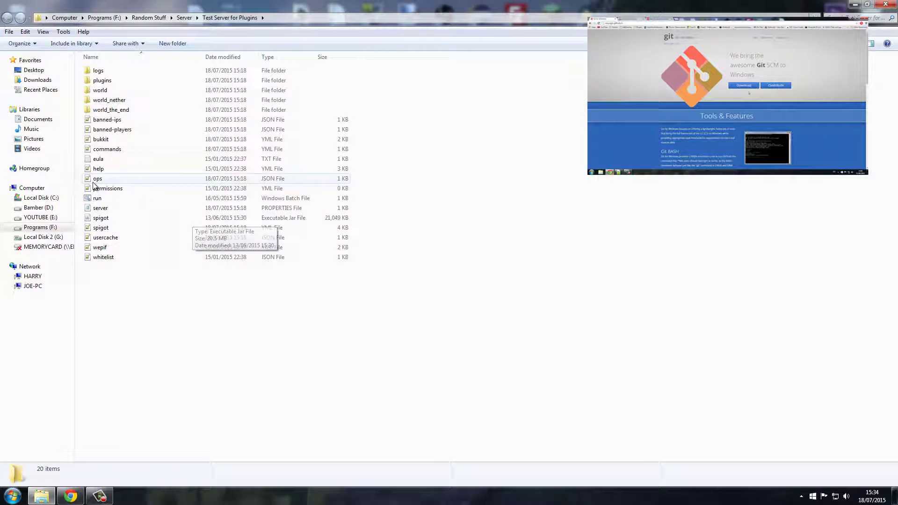
Check that the plugins folder holds only PluginMetrics, then return to SpigotMC in Chrome
click(108, 202)
click(107, 218)
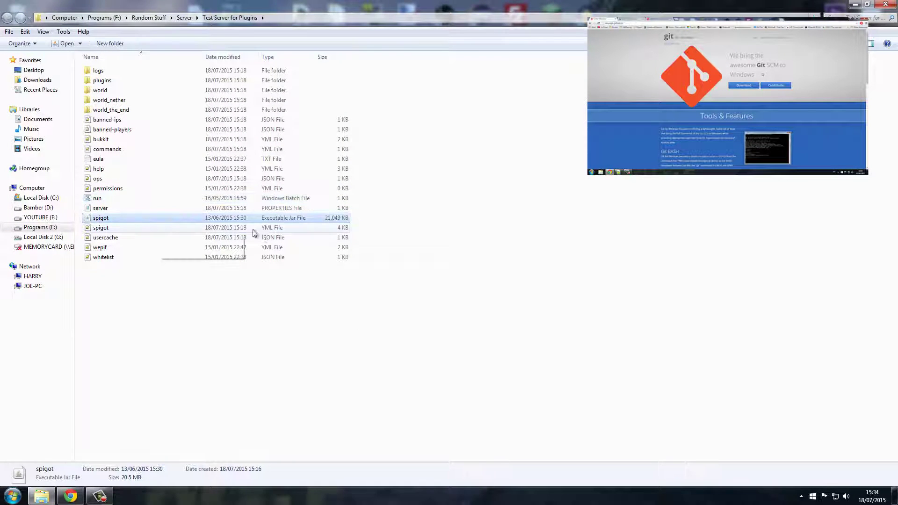
double_click(139, 80)
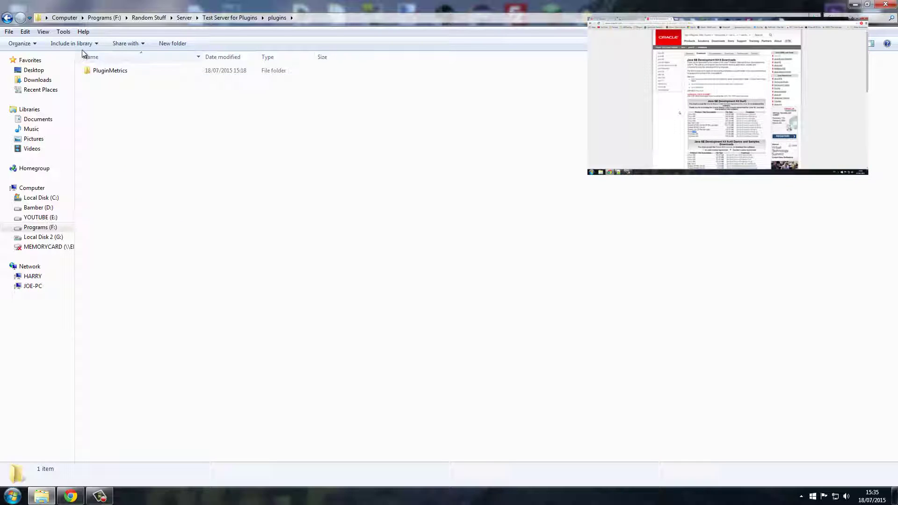
click(12, 22)
click(855, 4)
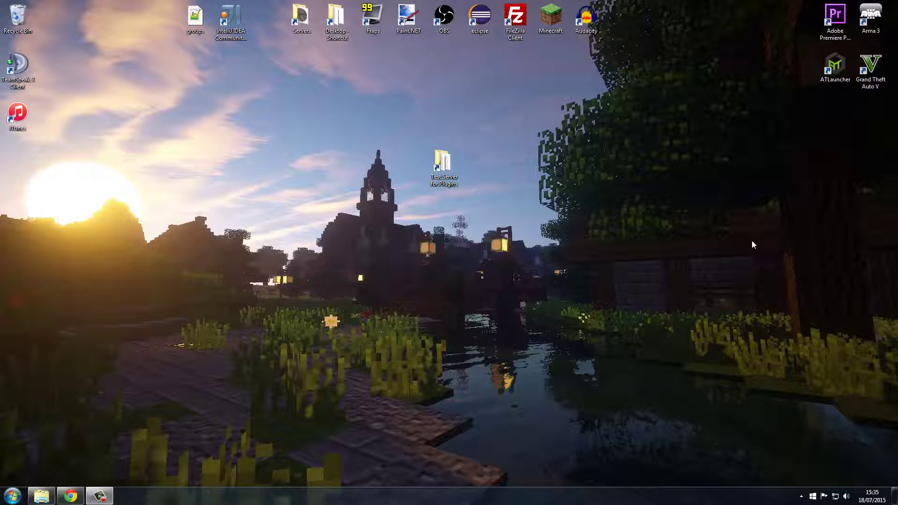
click(71, 495)
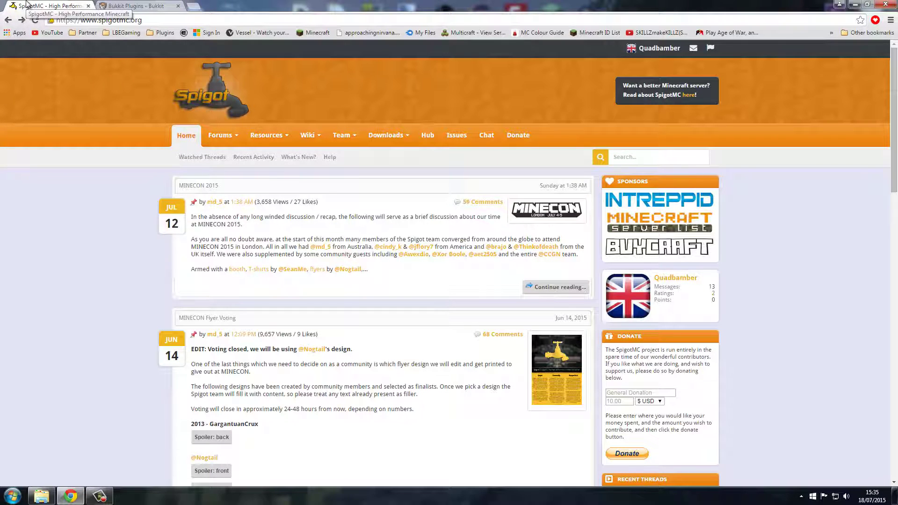
key(ctrl+Tab)
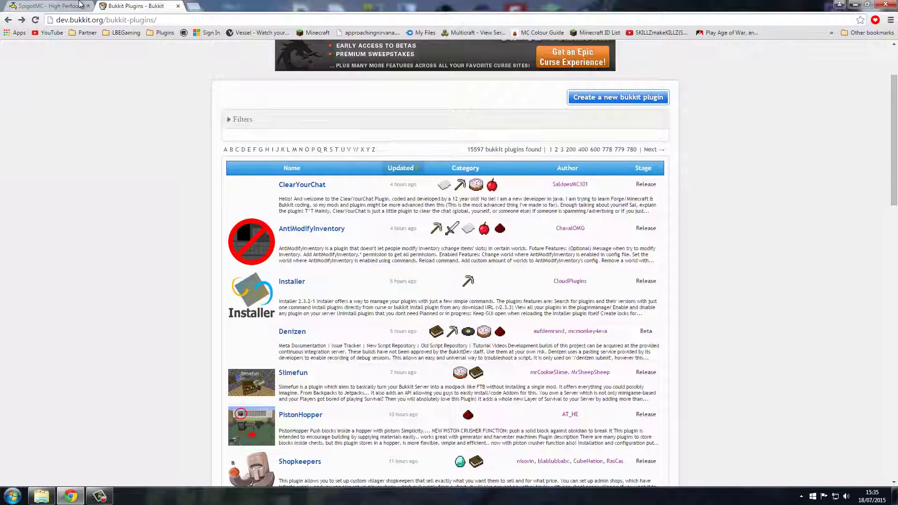
click(12, 5)
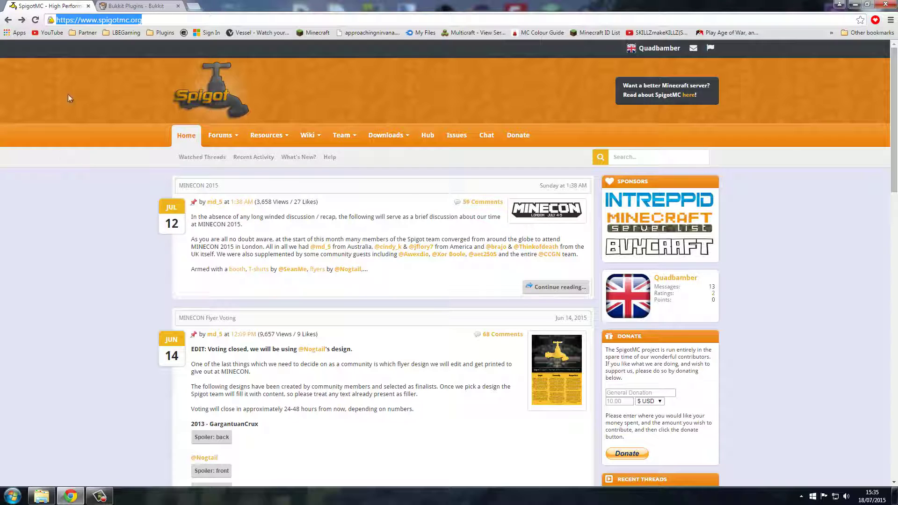
click(112, 5)
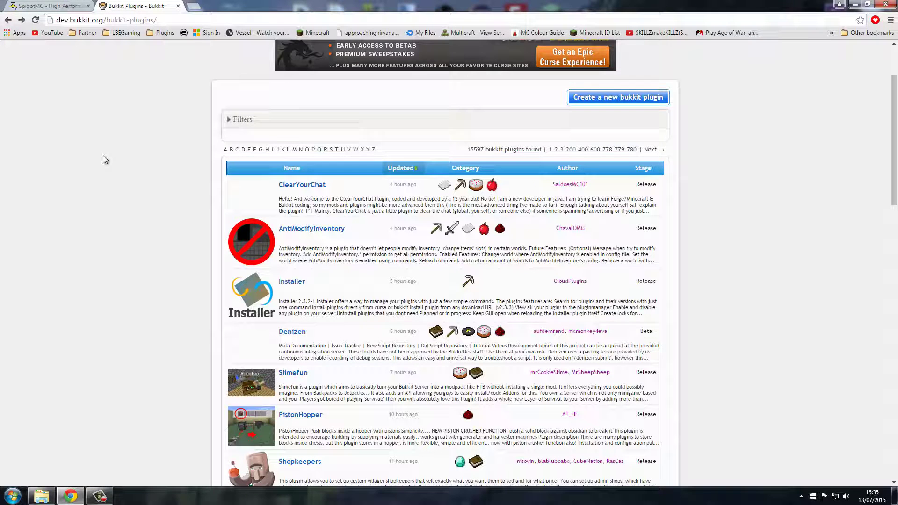
click(55, 5)
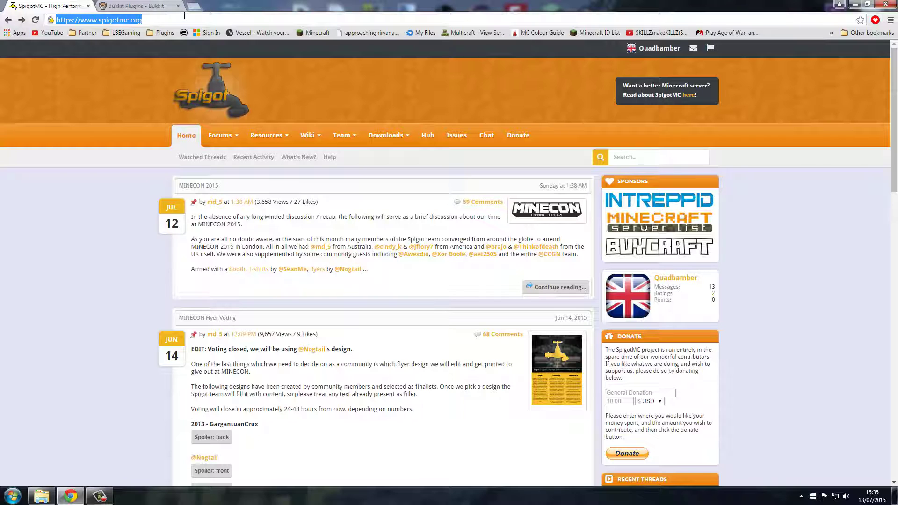
click(135, 6)
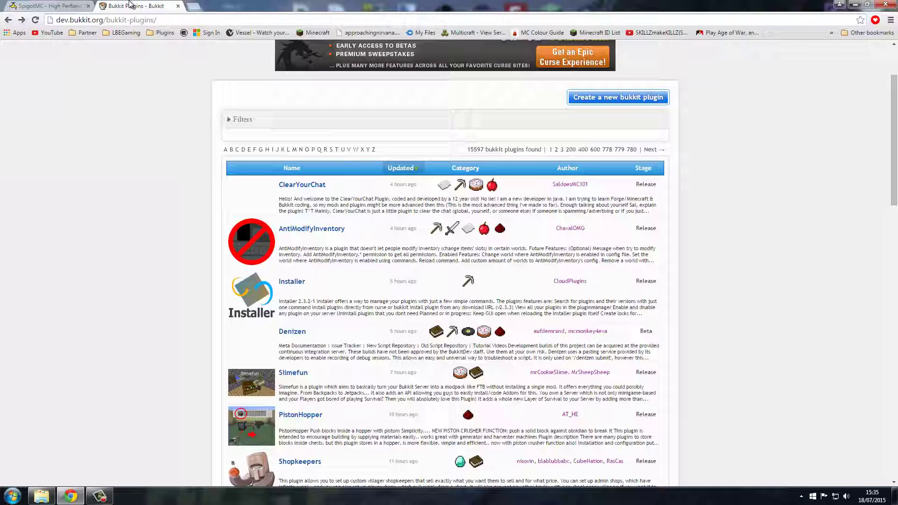
click(49, 6)
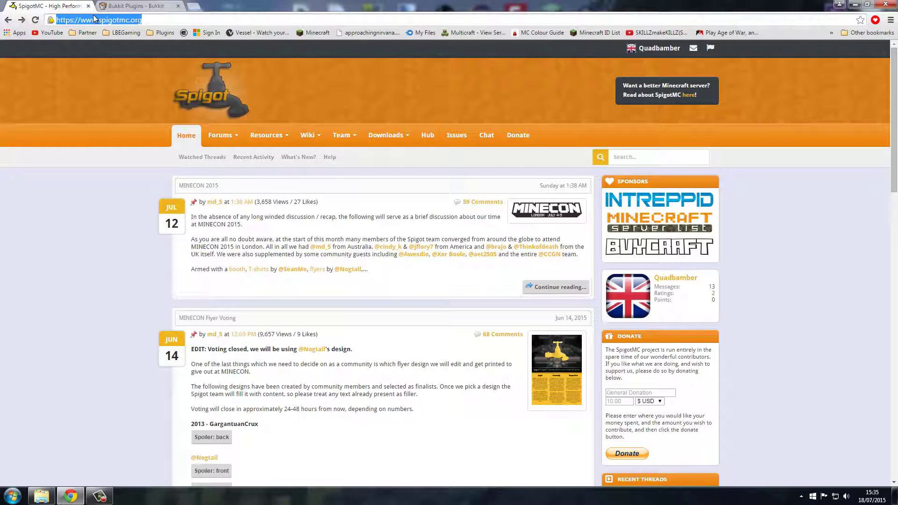
click(89, 116)
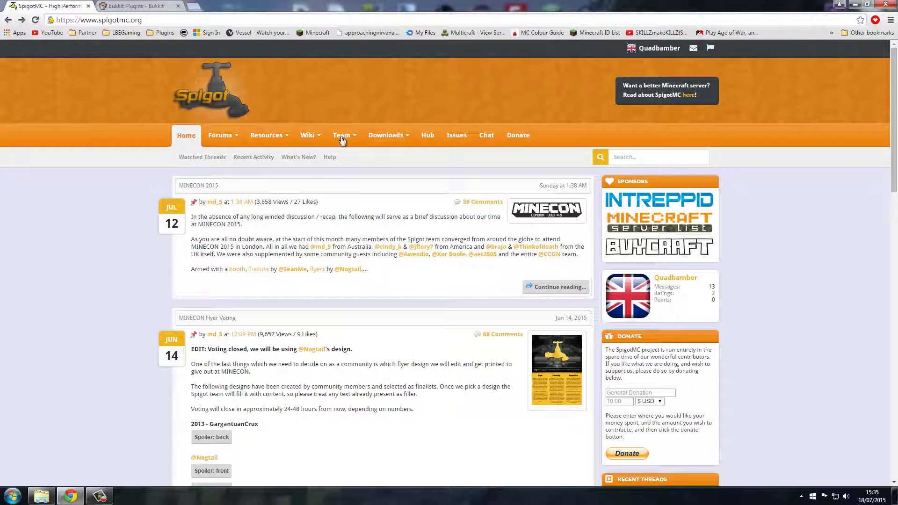
Browse SpigotMC Resources and sort them by Most Downloaded, putting ChatControl on top
click(261, 137)
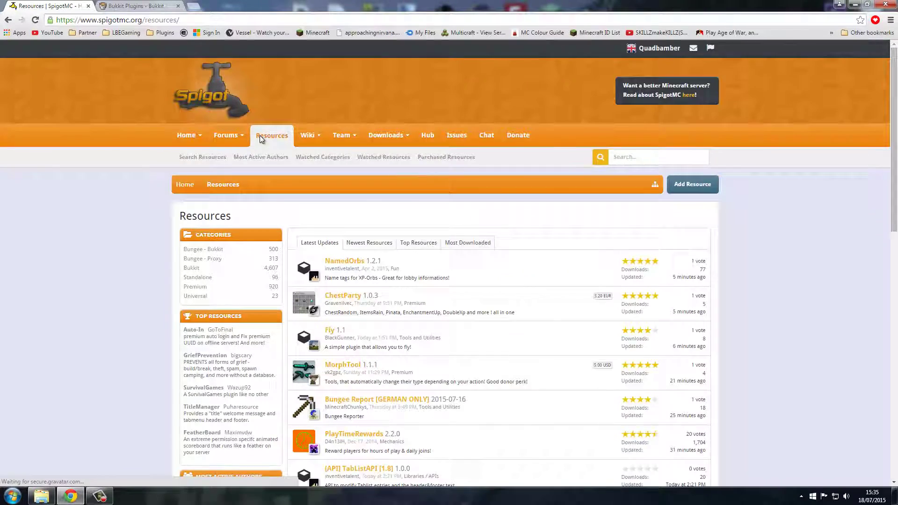
scroll(562, 291, down, 4)
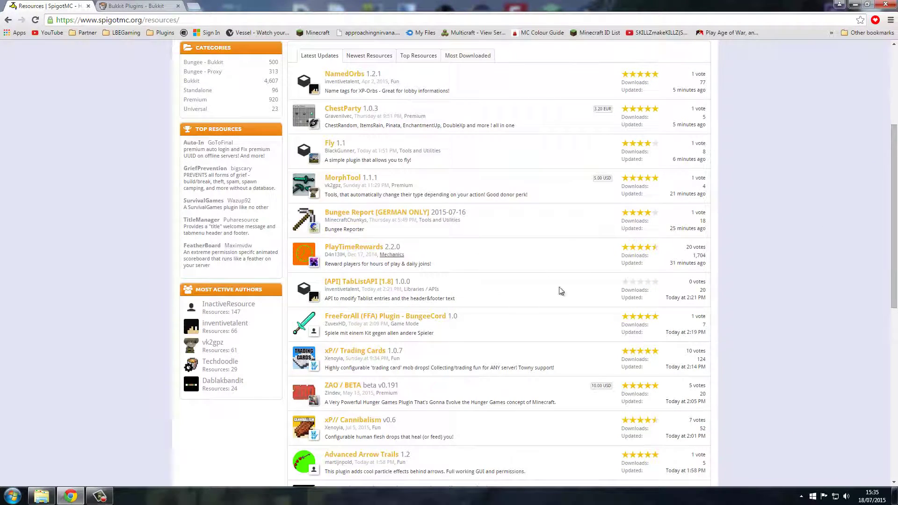
scroll(561, 291, up, 3)
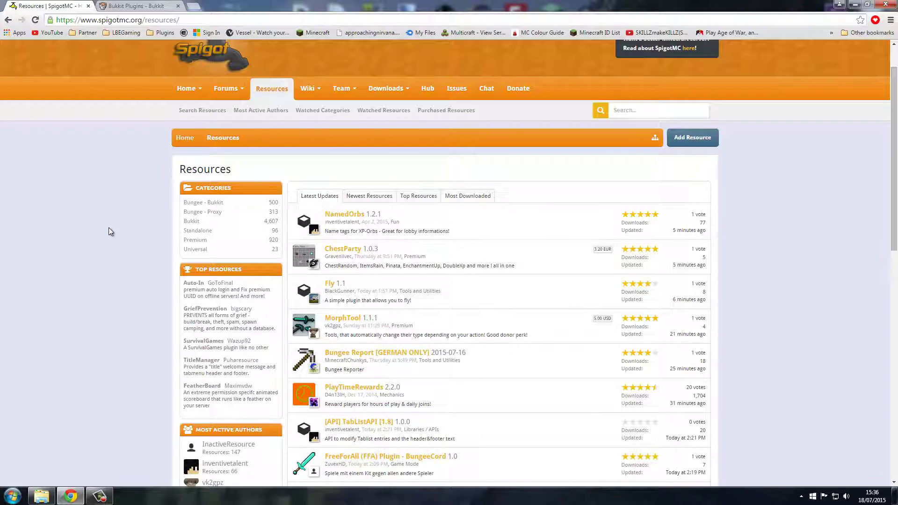
scroll(94, 211, up, 1)
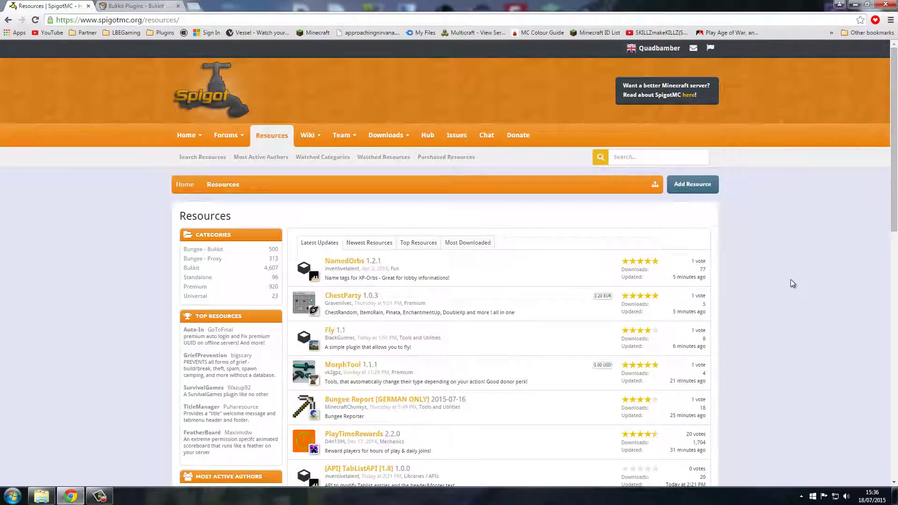
scroll(792, 287, down, 7)
scroll(792, 287, down, 6)
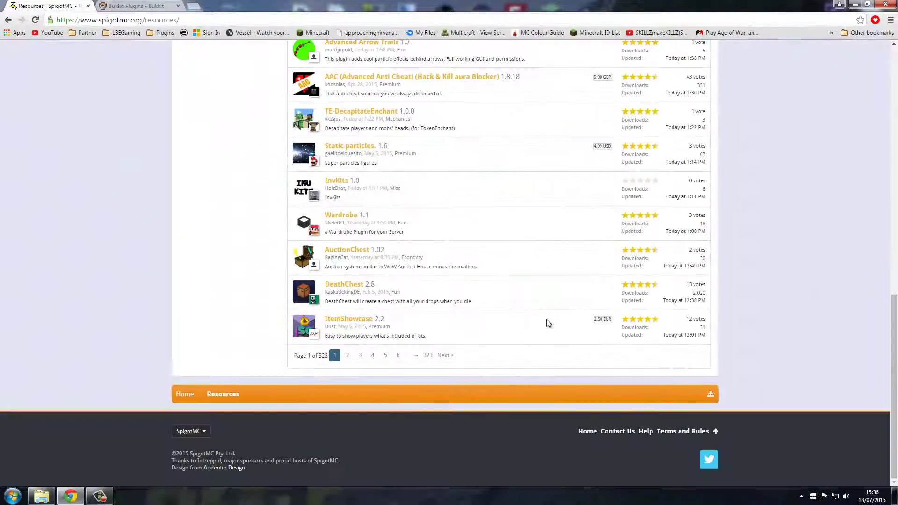
scroll(493, 349, up, 9)
scroll(454, 356, up, 4)
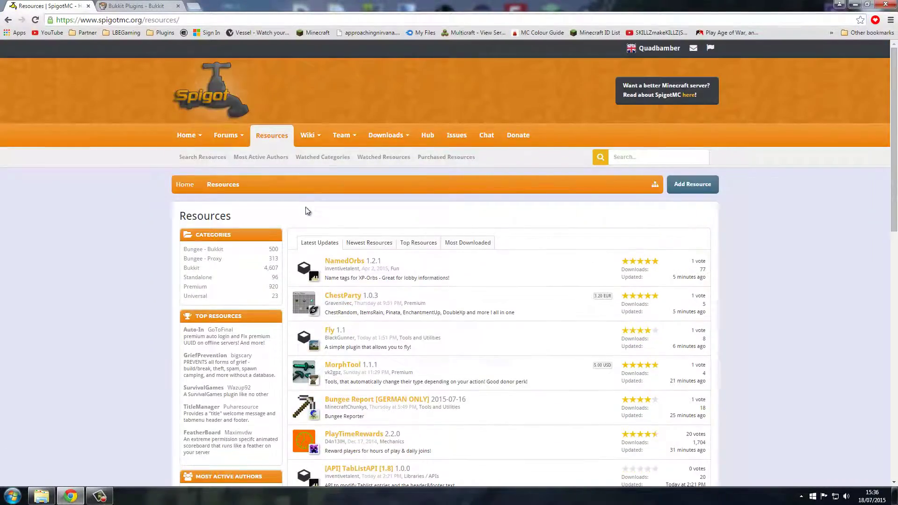
click(373, 242)
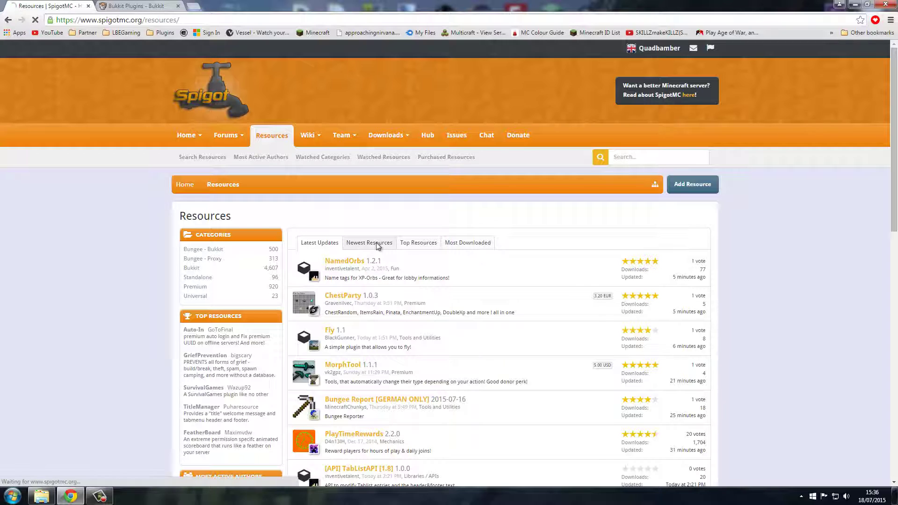
click(419, 247)
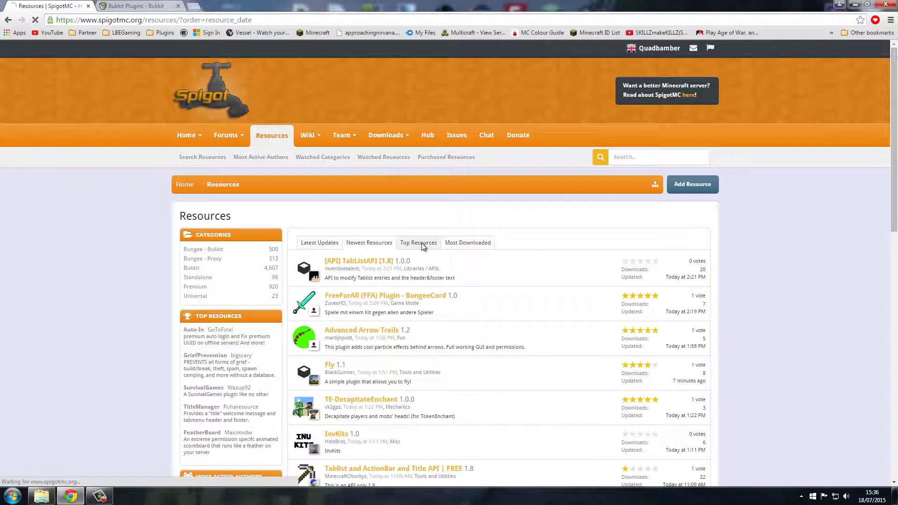
click(485, 245)
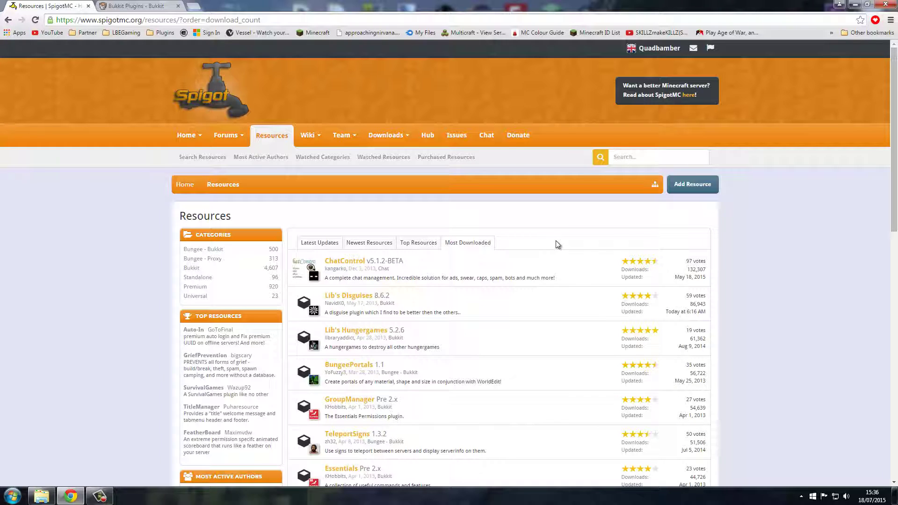
Download ChatControl.jar from its resource page and keep it despite Chrome's warning
click(344, 260)
scroll(652, 207, down, 6)
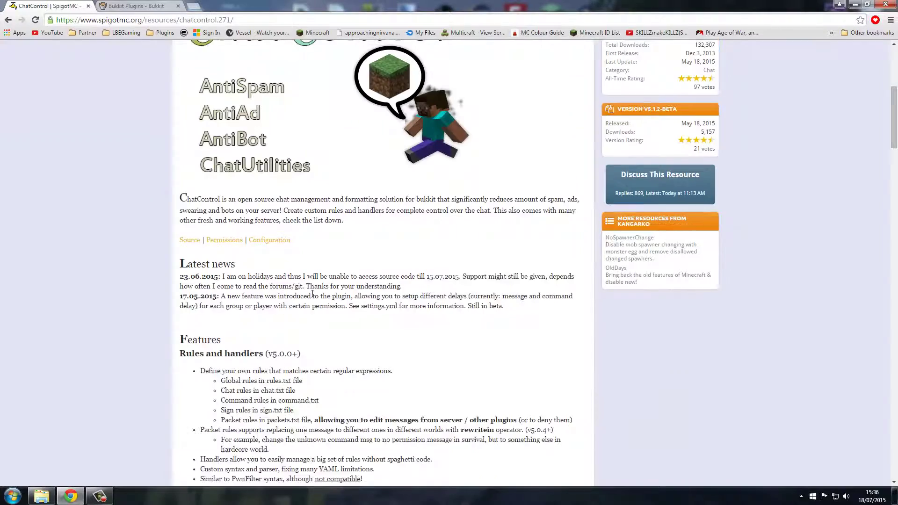
scroll(347, 187, down, 20)
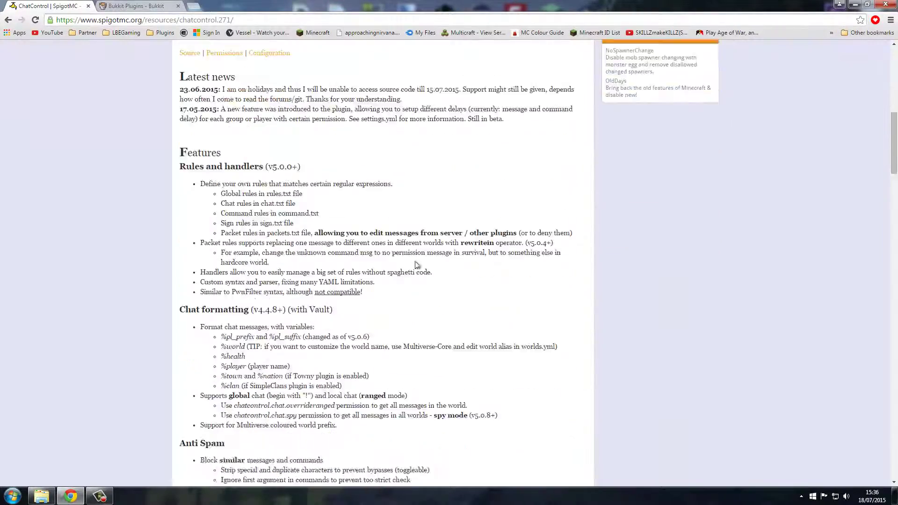
scroll(275, 304, down, 15)
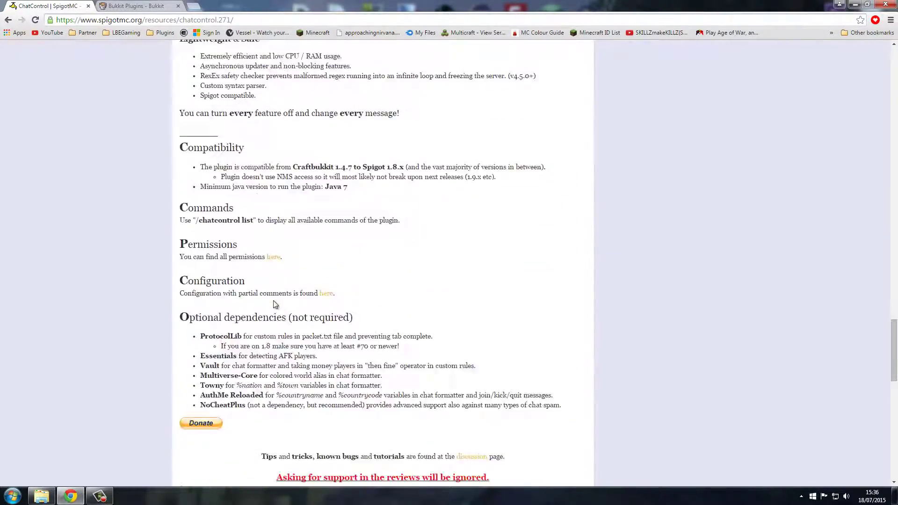
scroll(381, 308, up, 10)
scroll(381, 308, up, 20)
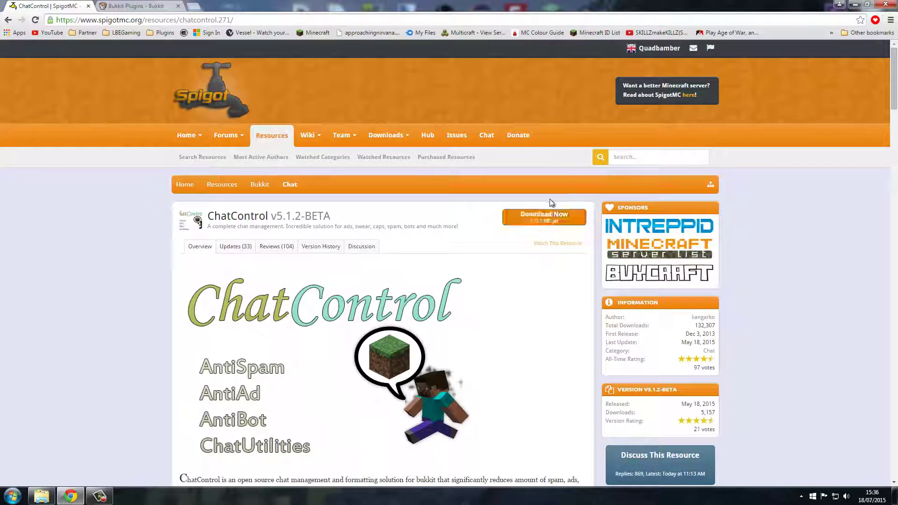
click(541, 218)
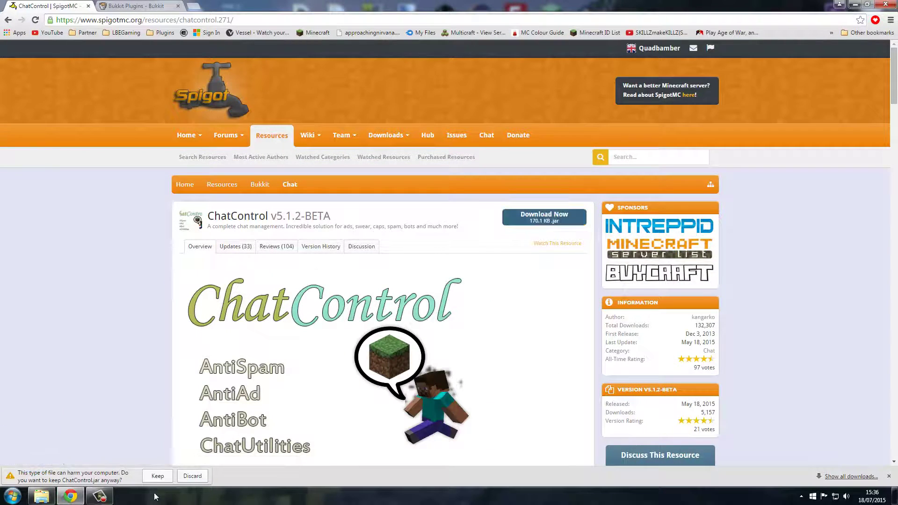
click(157, 477)
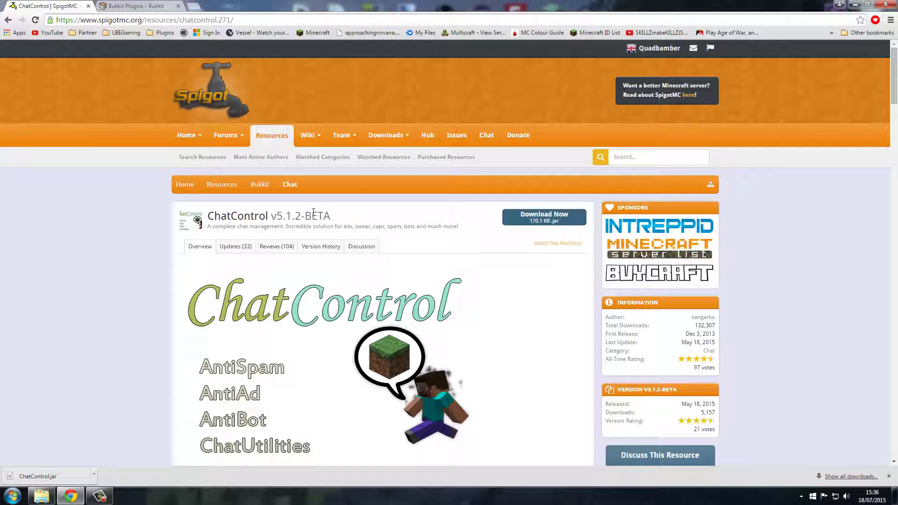
Watch the ChatControl resource and review the account alerts list
click(35, 20)
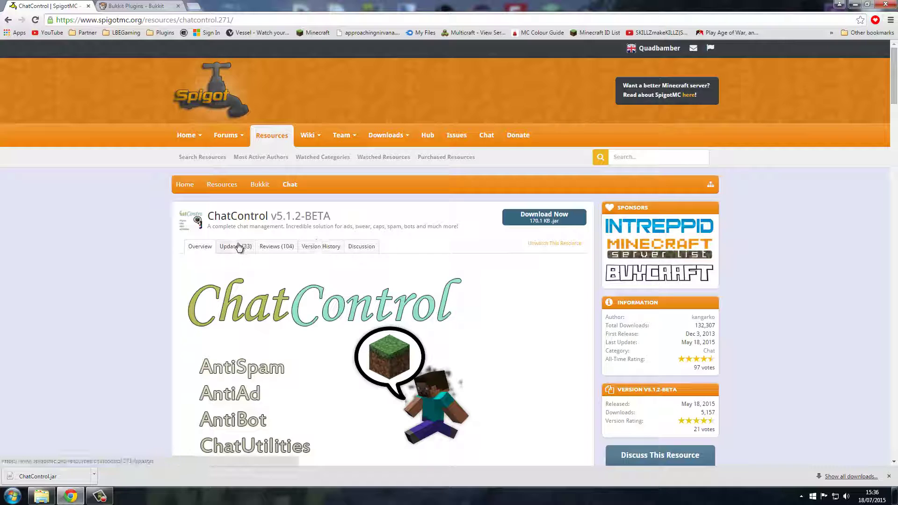
click(710, 47)
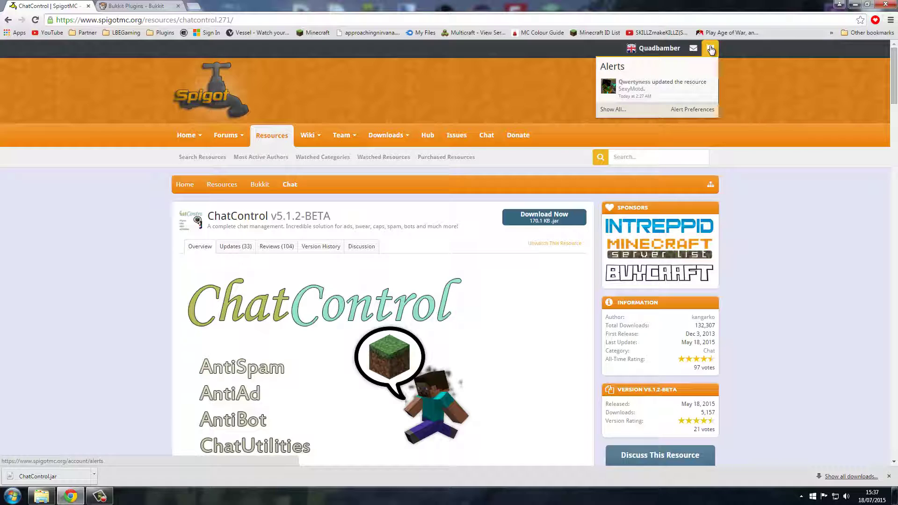
click(819, 220)
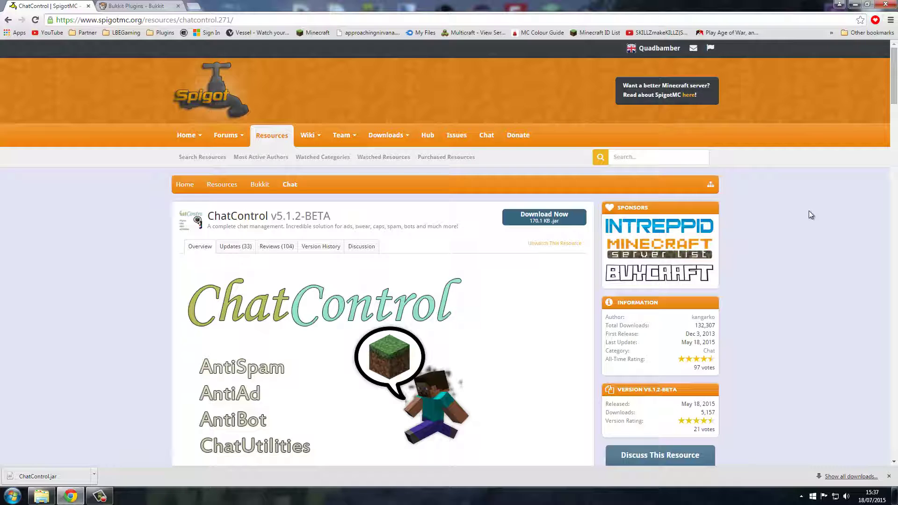
click(711, 48)
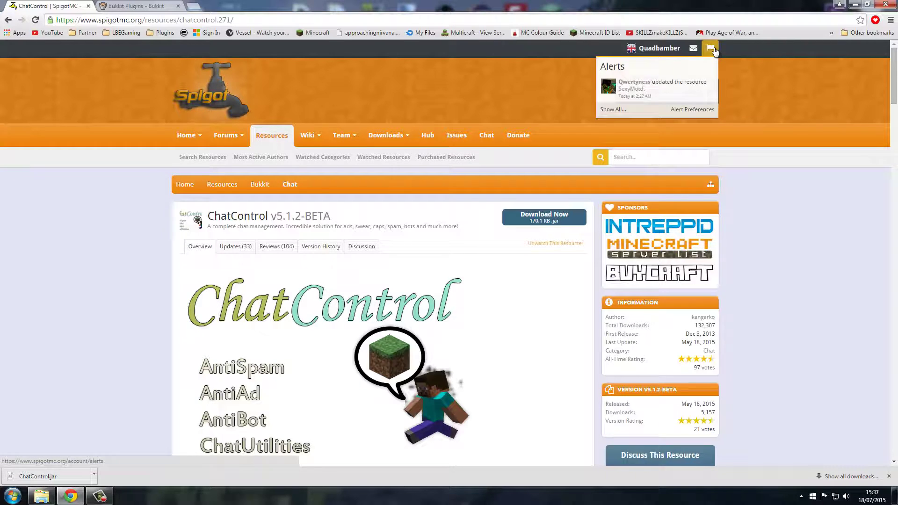
scroll(853, 285, down, 3)
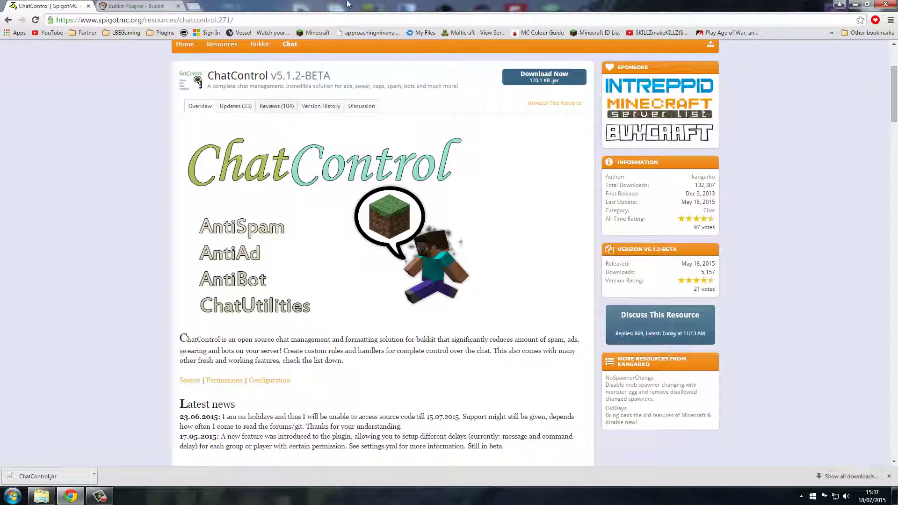
click(148, 5)
Download ClearYourChat-v1.0.3.jar from the ClearYourChat file page on BukkitDev
scroll(190, 139, up, 2)
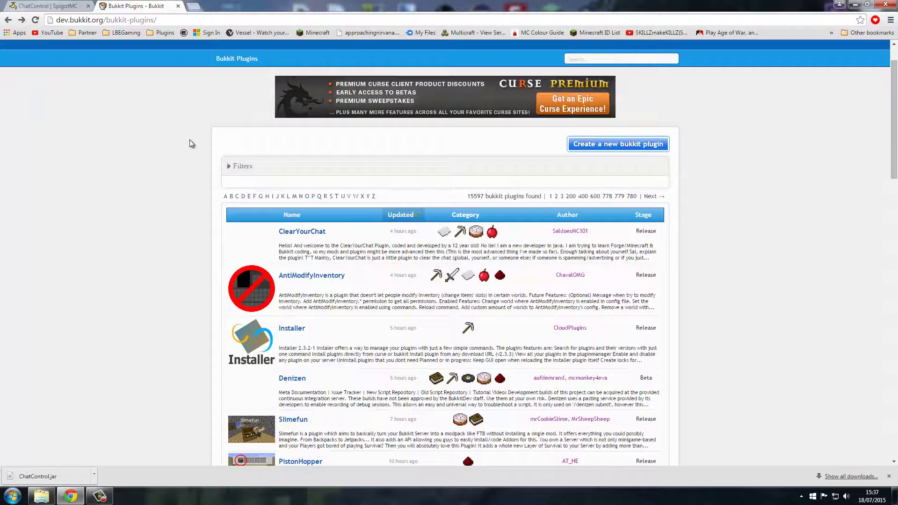
scroll(195, 156, down, 2)
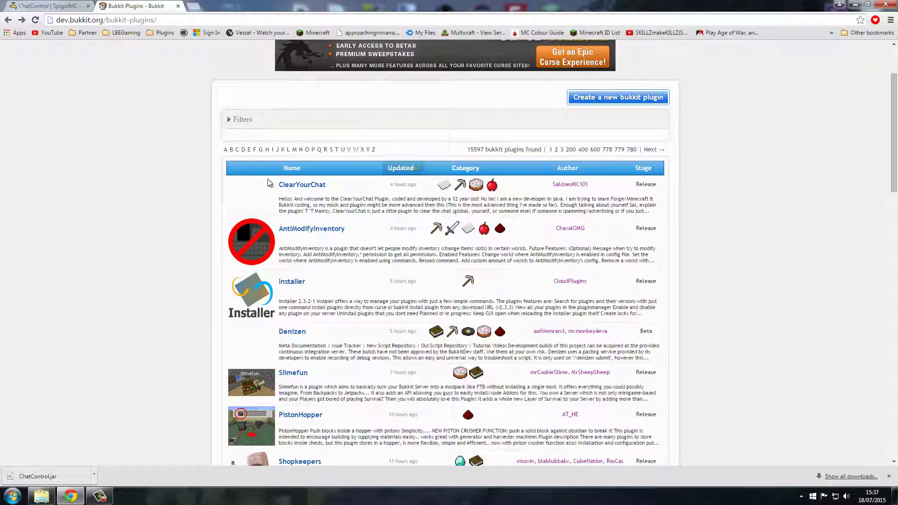
click(567, 168)
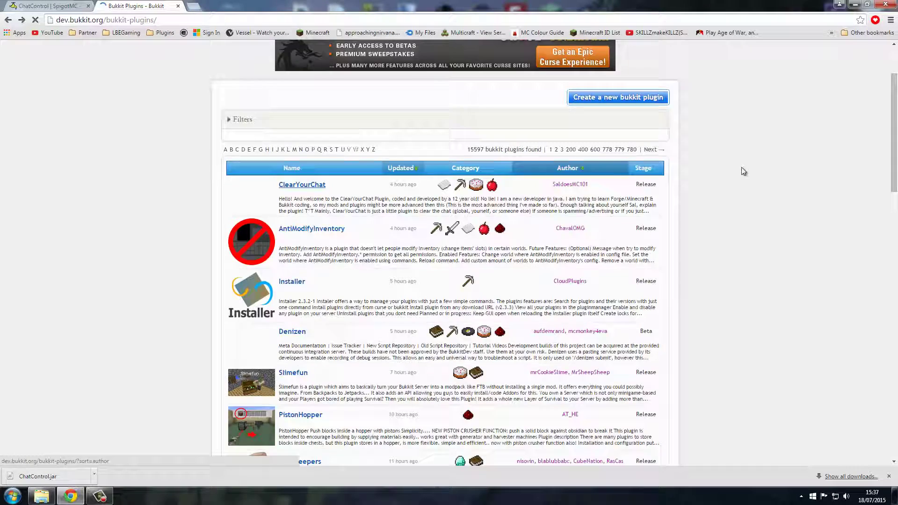
scroll(726, 195, down, 5)
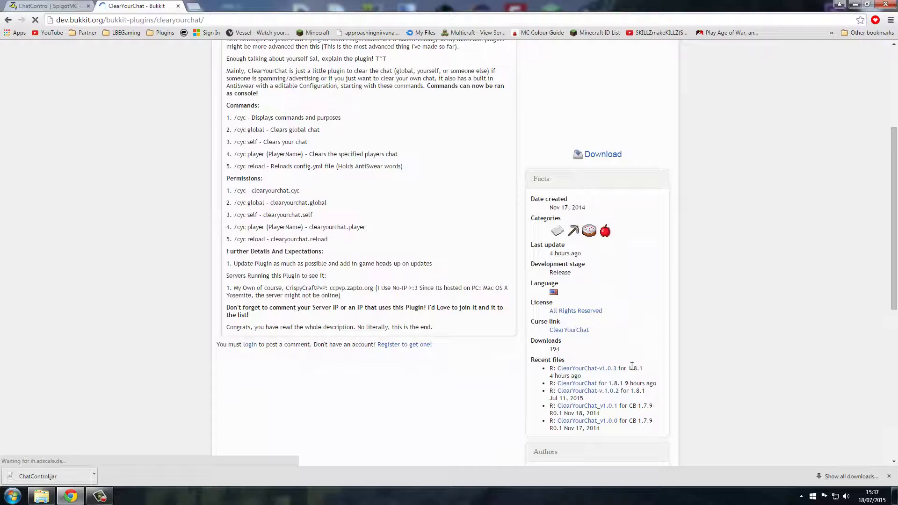
click(608, 369)
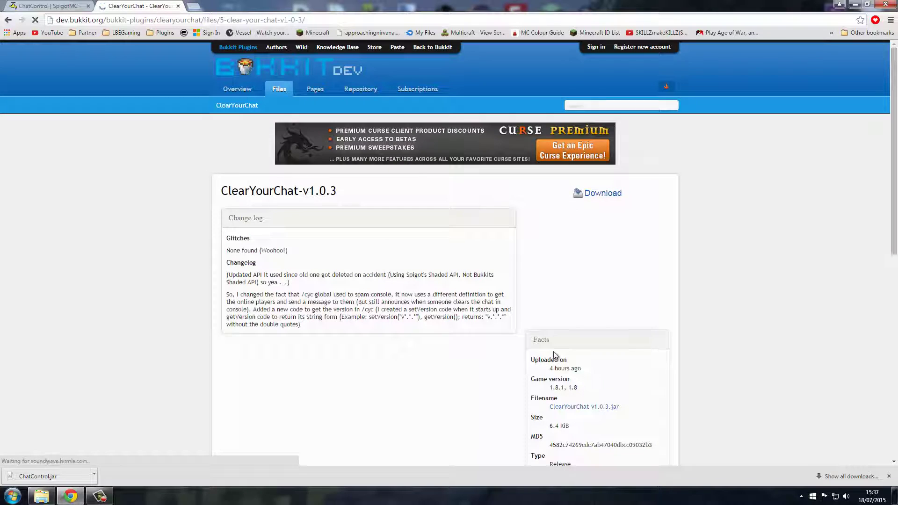
click(603, 193)
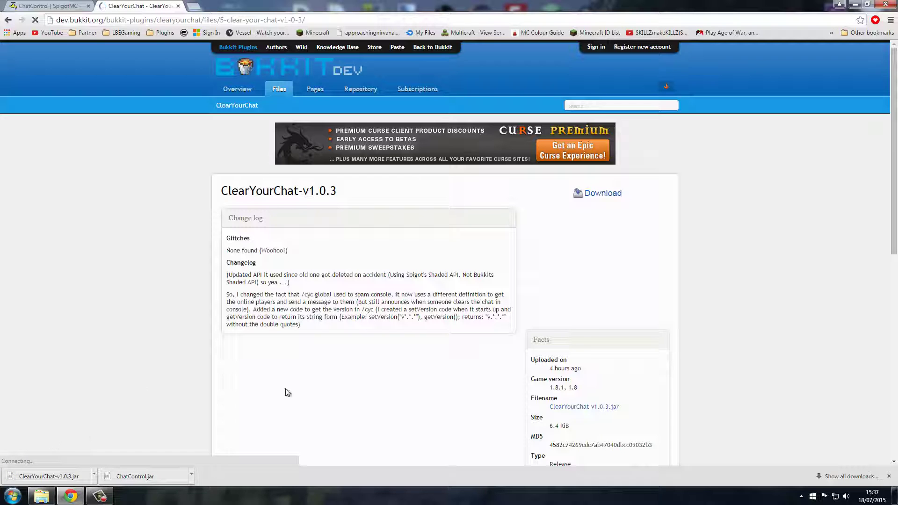
drag(524, 5, 740, 12)
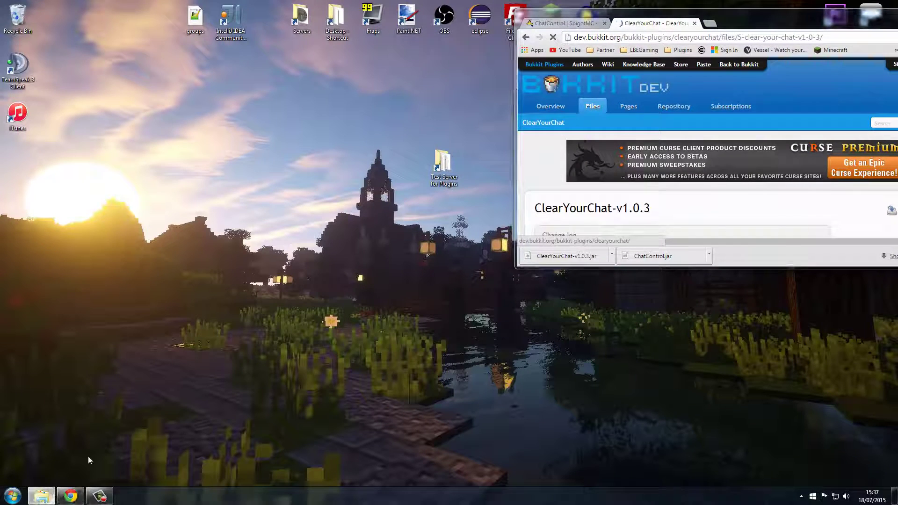
Drag ClearYourChat-v1.0.3.jar and ChatControl.jar from Chrome into the server's plugins folder
click(42, 496)
double_click(415, 4)
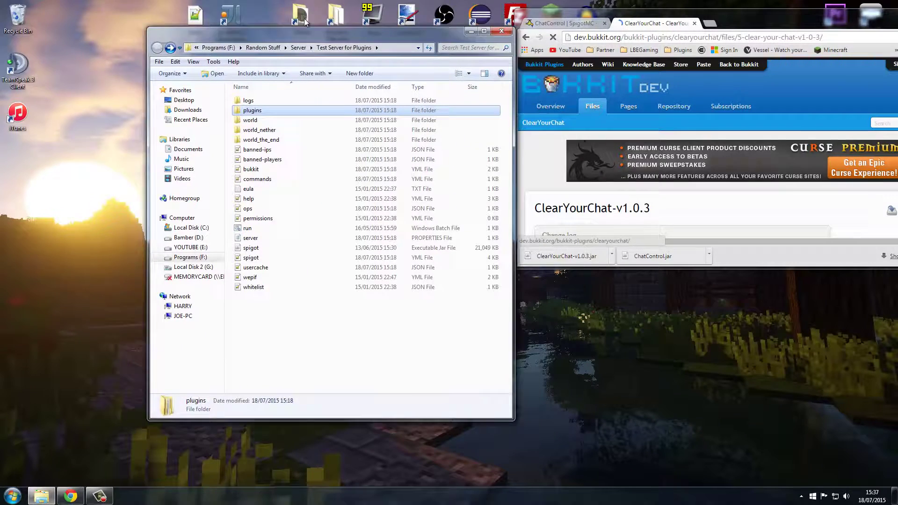
double_click(201, 92)
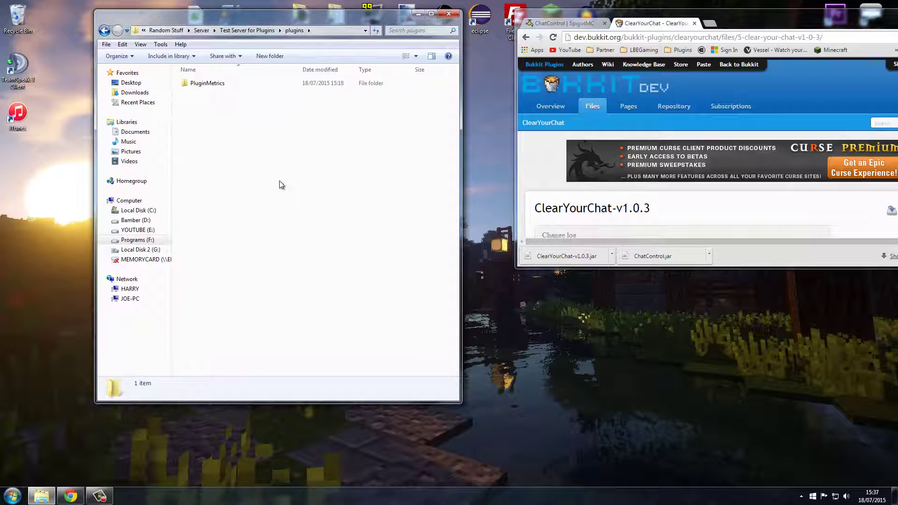
drag(564, 256, 415, 218)
drag(652, 257, 337, 209)
click(226, 187)
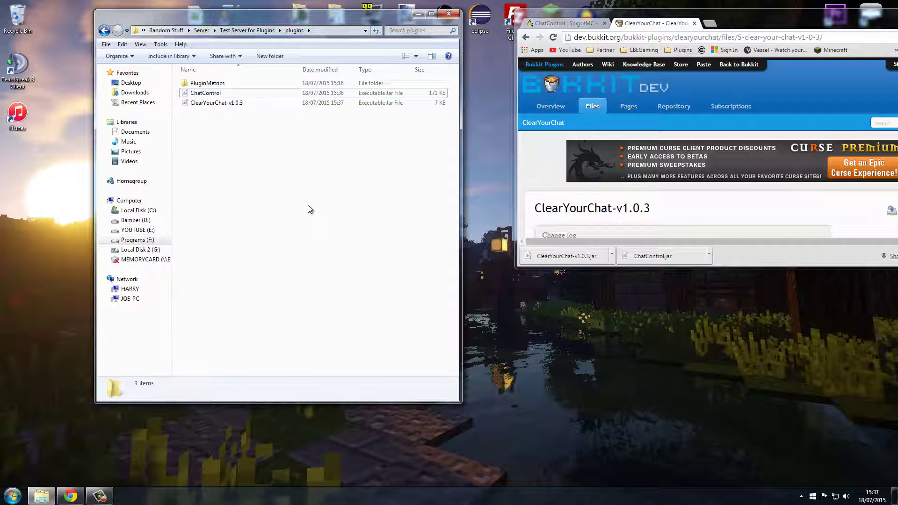
Launch the test server with run.bat and maximize Chrome again
click(105, 30)
double_click(212, 211)
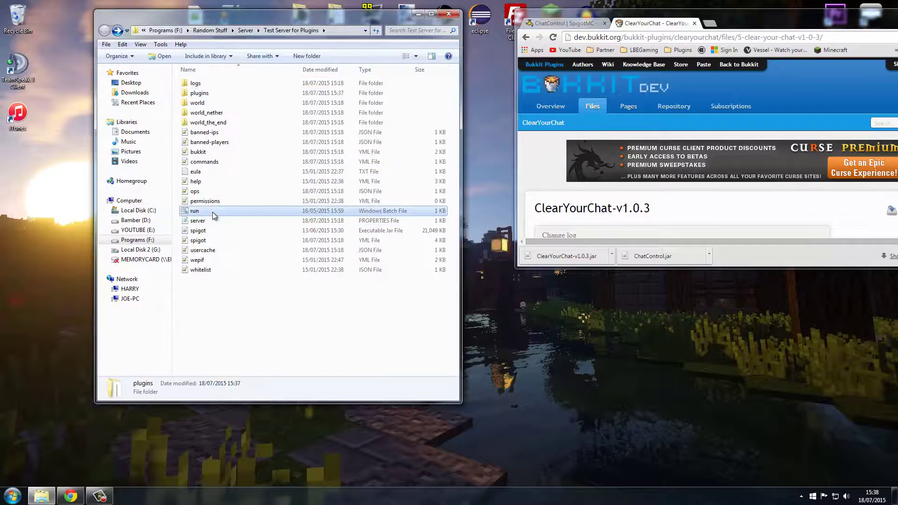
drag(681, 15, 572, 3)
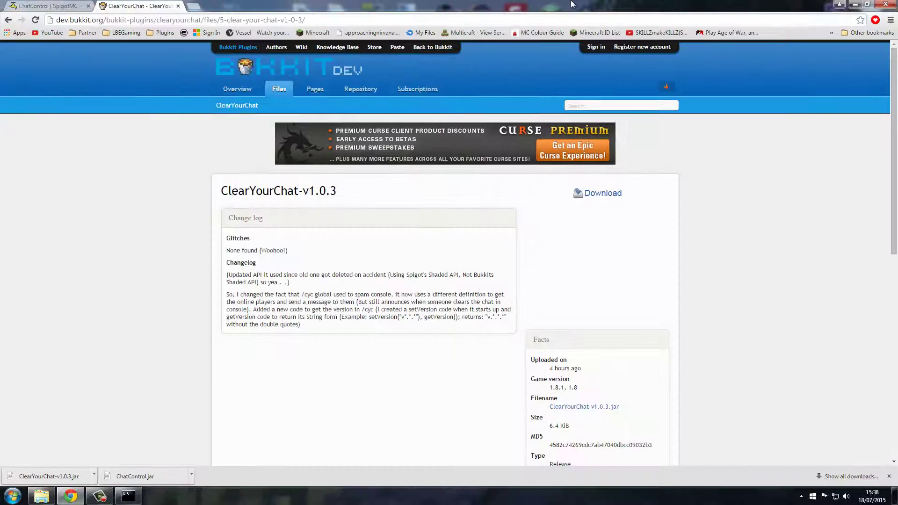
Go from the ChatControl page to the SpigotMC home page, then bring up the server console
click(77, 4)
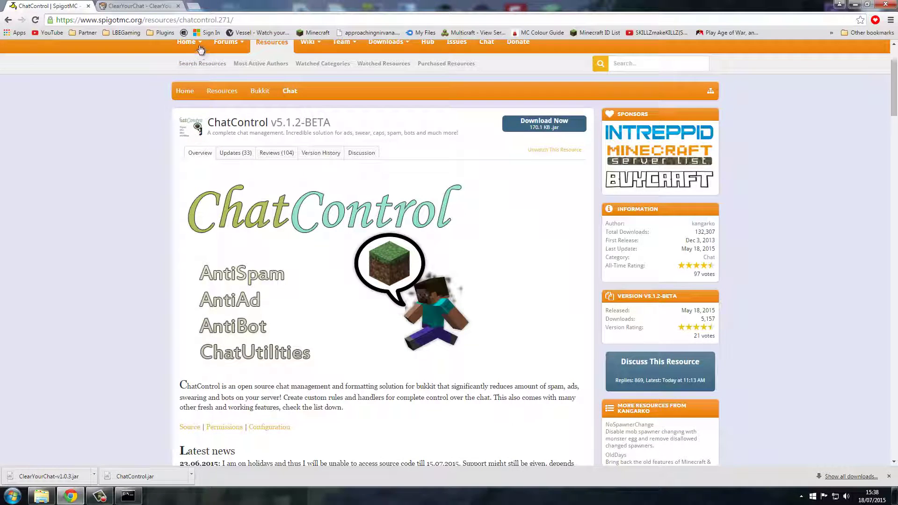
click(183, 45)
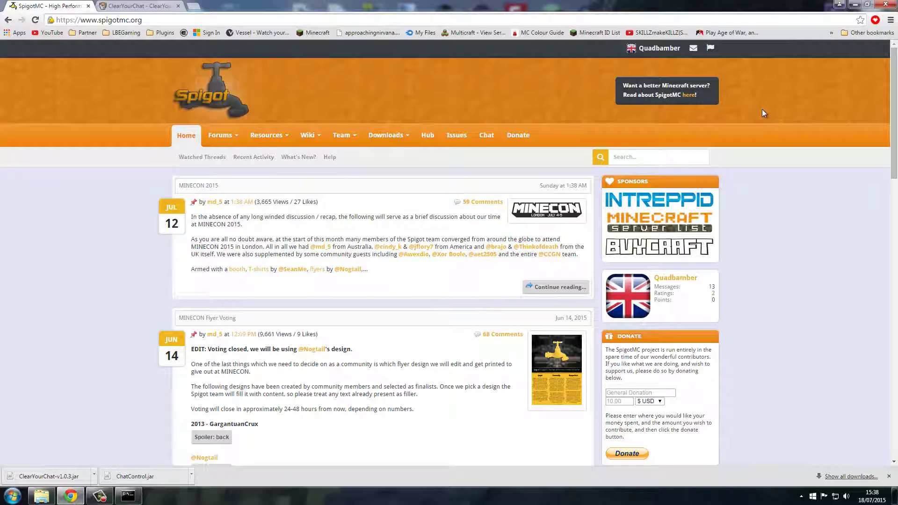
click(129, 496)
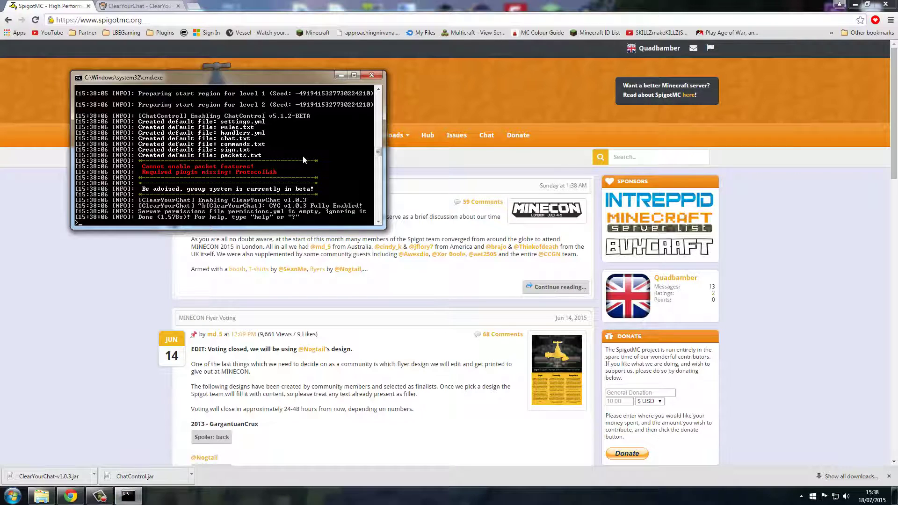
Run pl to list ChatControl and ClearYourChat, then inspect their new folders in plugins
text(pl)
key(Return)
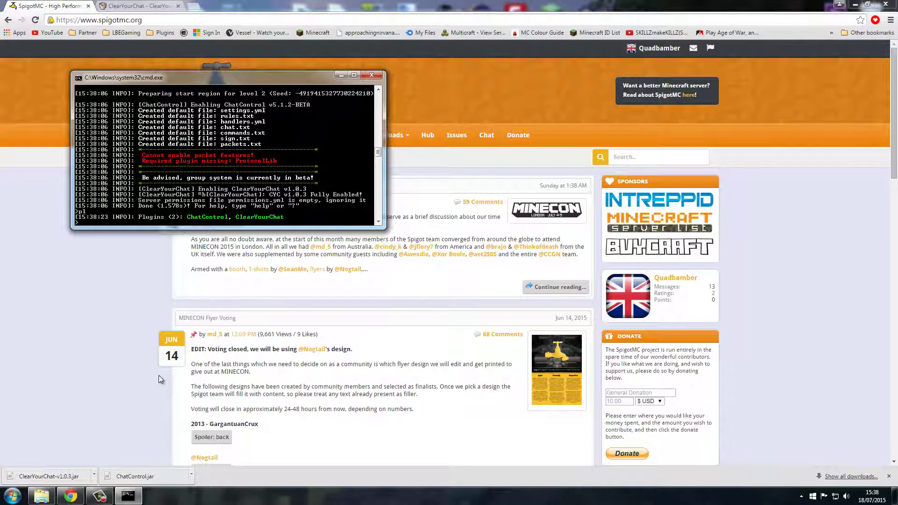
click(42, 496)
click(253, 96)
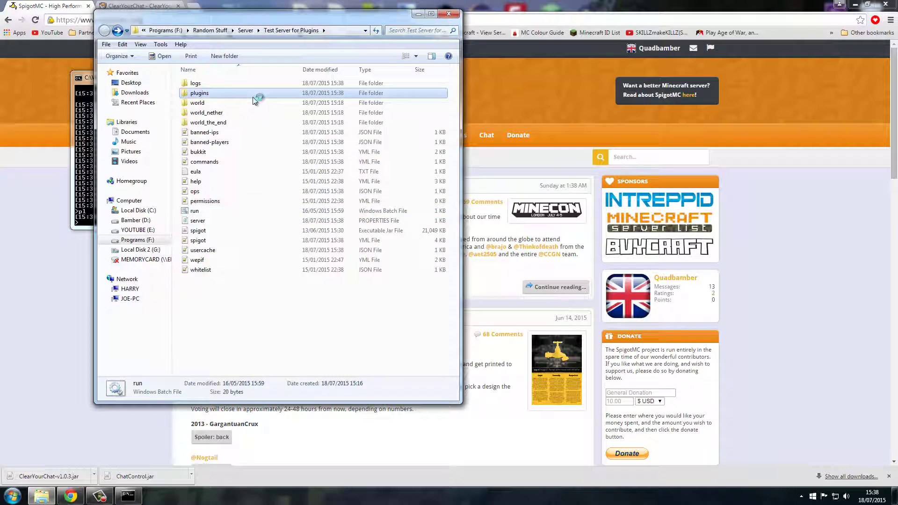
double_click(255, 96)
drag(255, 14, 650, 29)
double_click(601, 98)
click(498, 45)
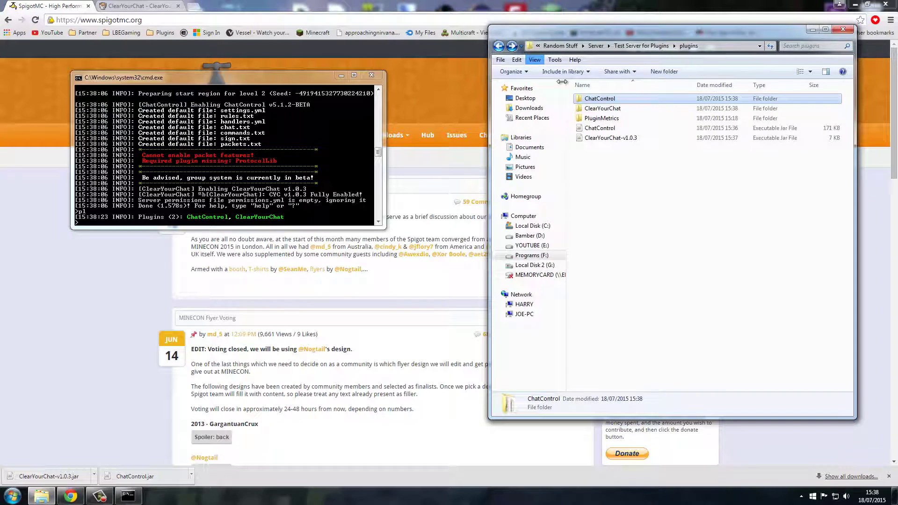